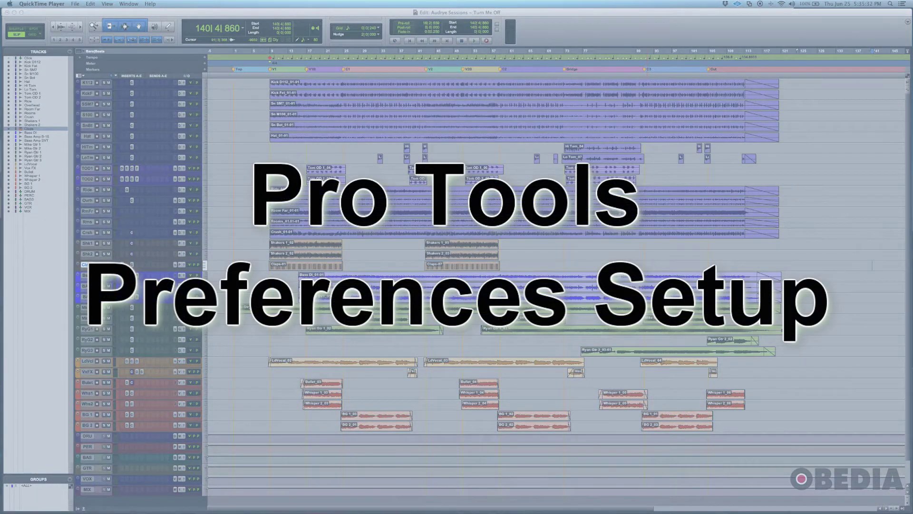
Bring the 'Turn Me Off' session's Edit window in front of QuickTime Player
left_click(277, 14)
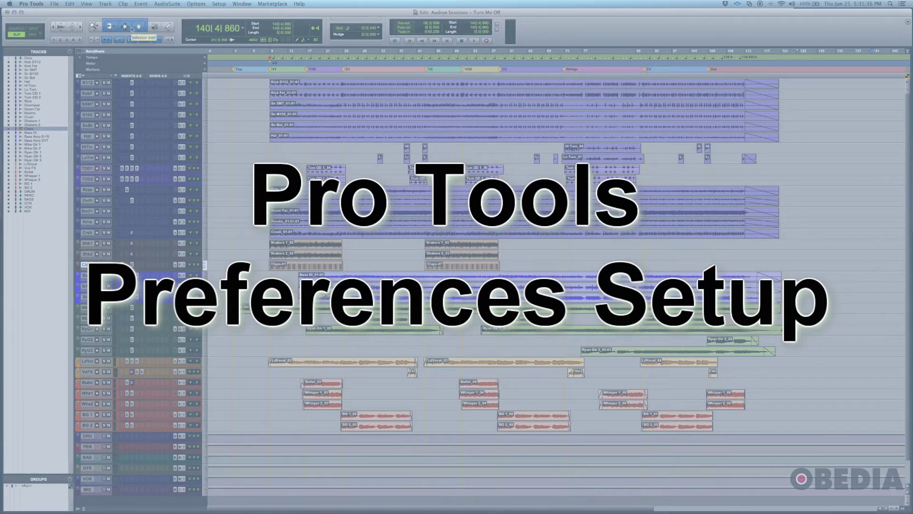
Set Organize Plug-In Menus By to Flat List in the Display preferences
left_click(55, 4)
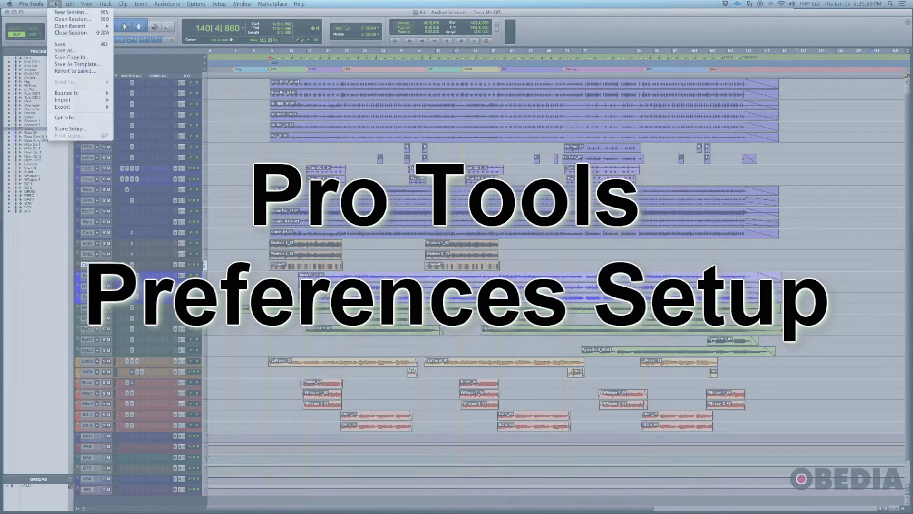
mouse_move(31, 4)
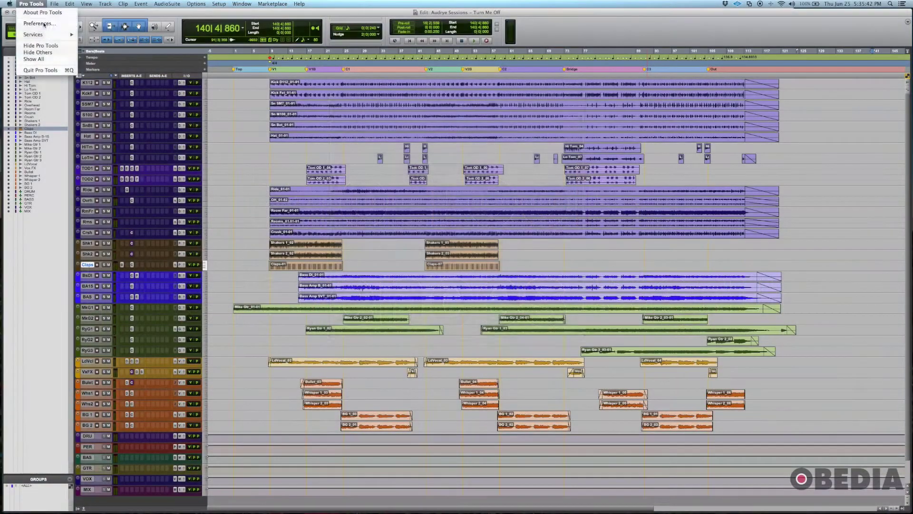
left_click(38, 24)
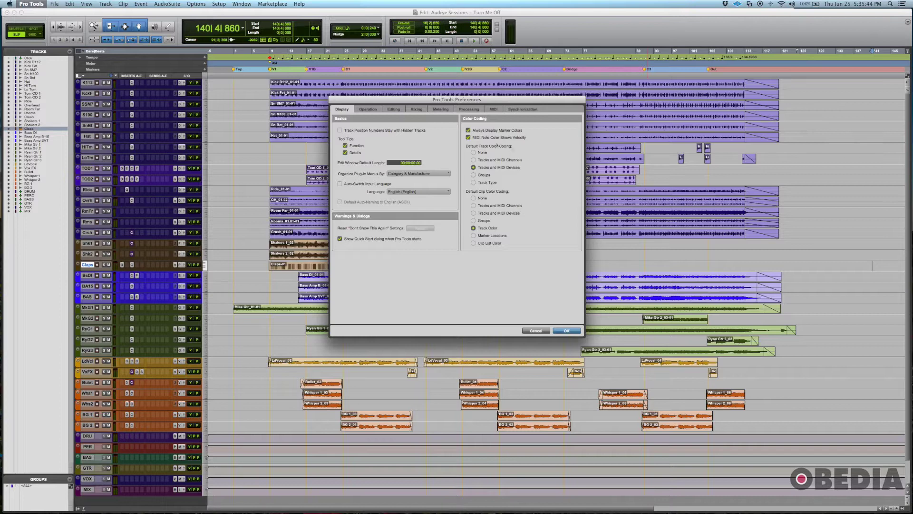
left_click(429, 174)
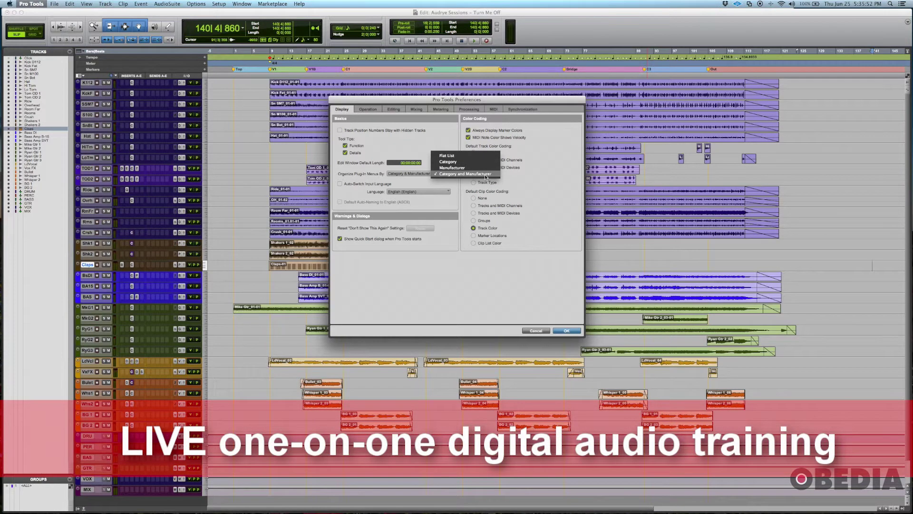
left_click(453, 156)
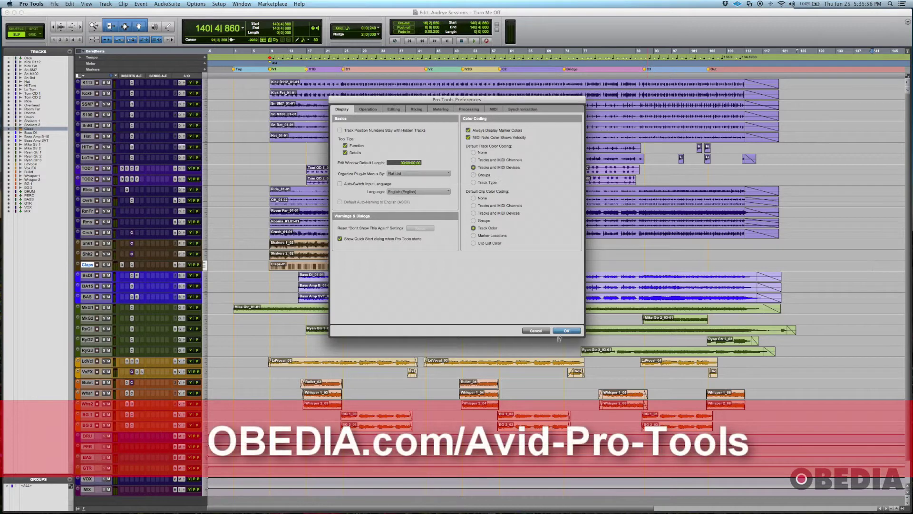
left_click(563, 331)
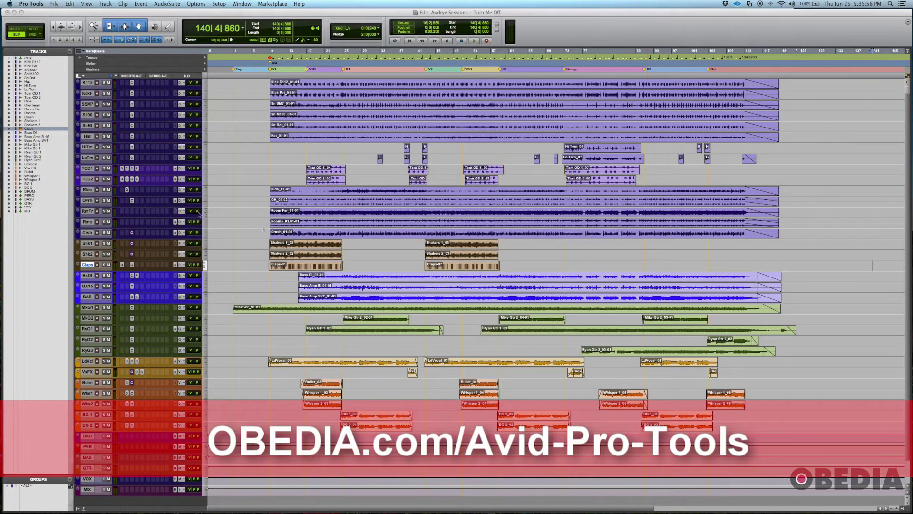
Browse the long alphabetical plug-in list on the RmFr track's insert slot
left_click(136, 212)
mouse_move(176, 226)
scroll(239, 197, "down", 20)
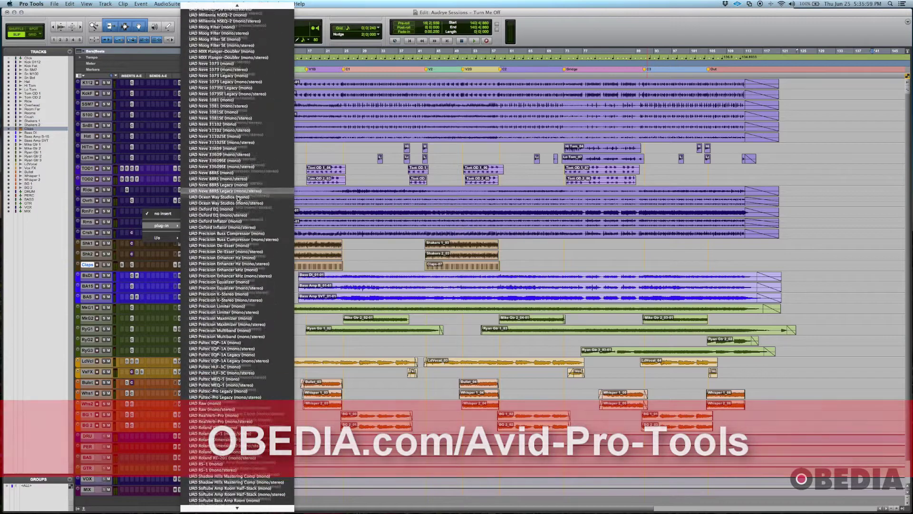
scroll(239, 197, "up", 20)
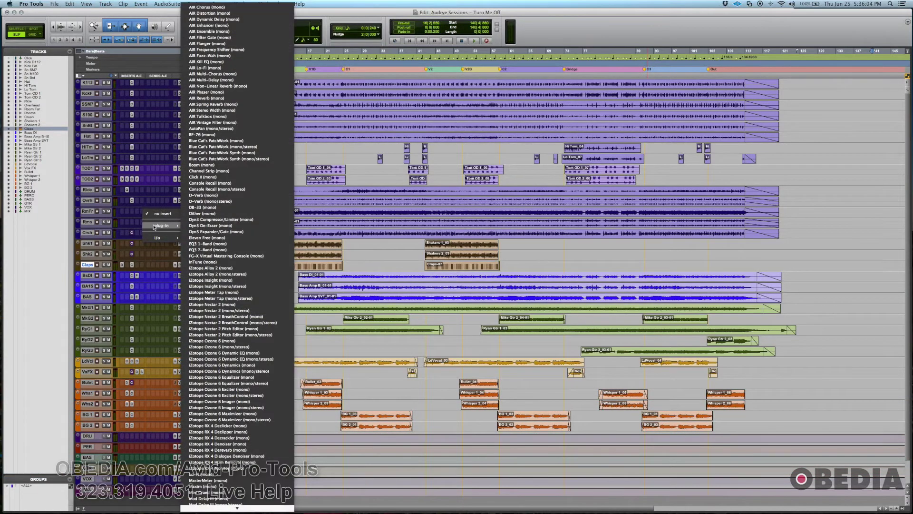
left_click(31, 4)
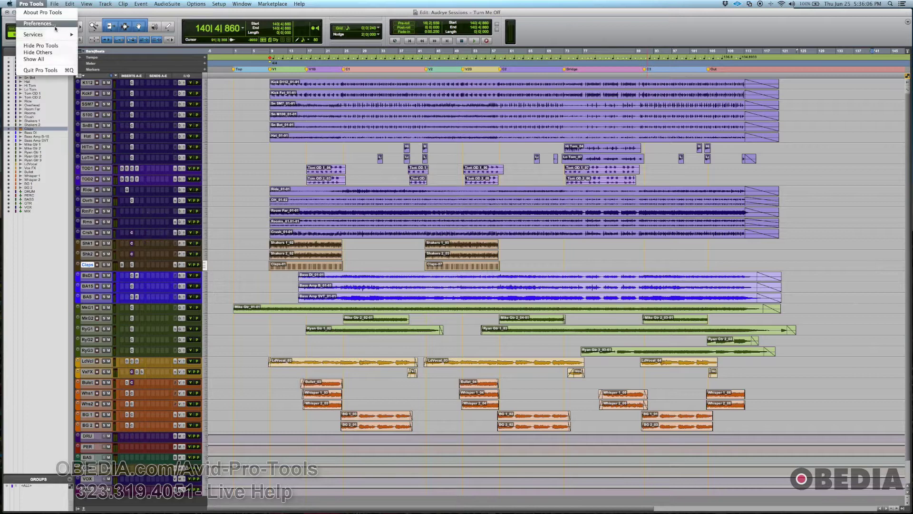
Set Organize Plug-In Menus By to Category in the Display preferences
left_click(29, 22)
left_click(421, 173)
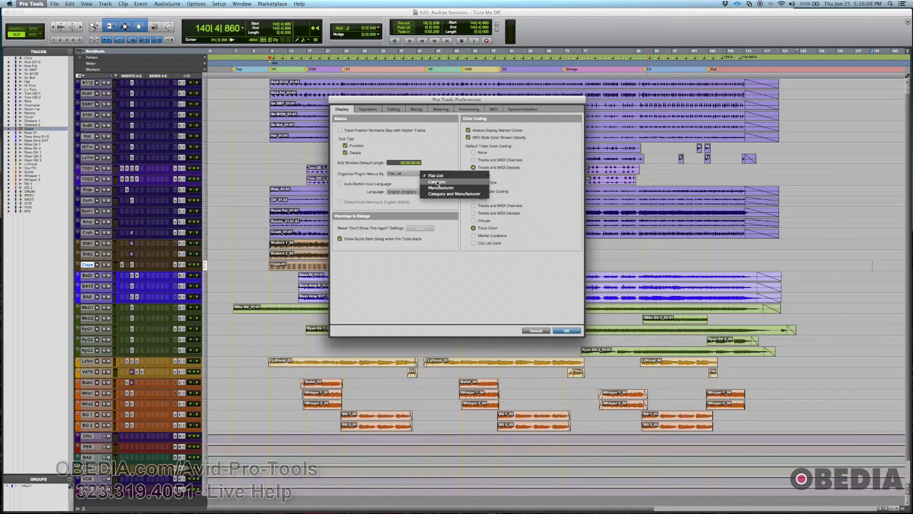
left_click(438, 182)
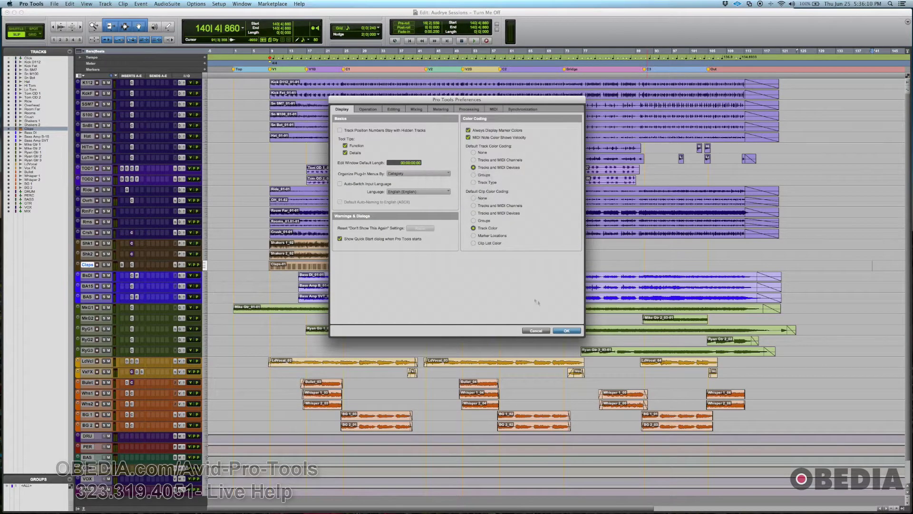
left_click(566, 330)
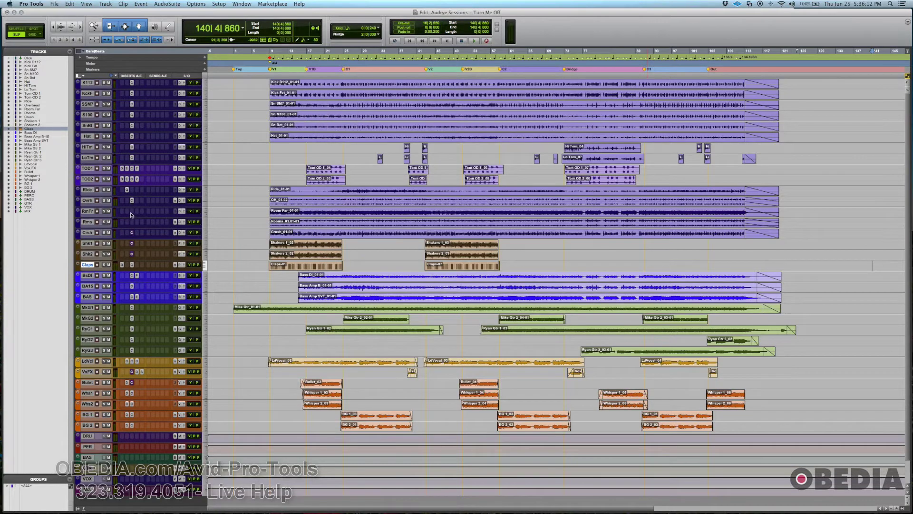
Browse the categorised plug-in groups on the RmFr insert, then dismiss the menu
left_click(136, 212)
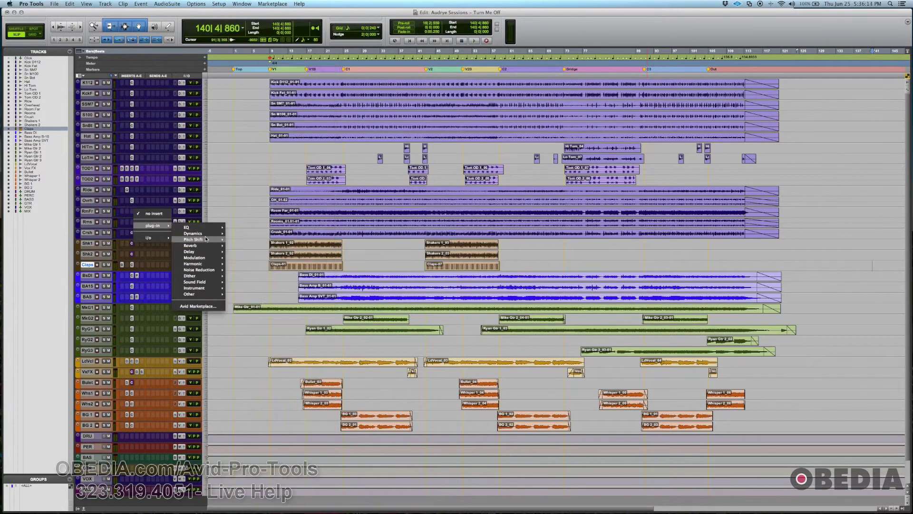
mouse_move(209, 238)
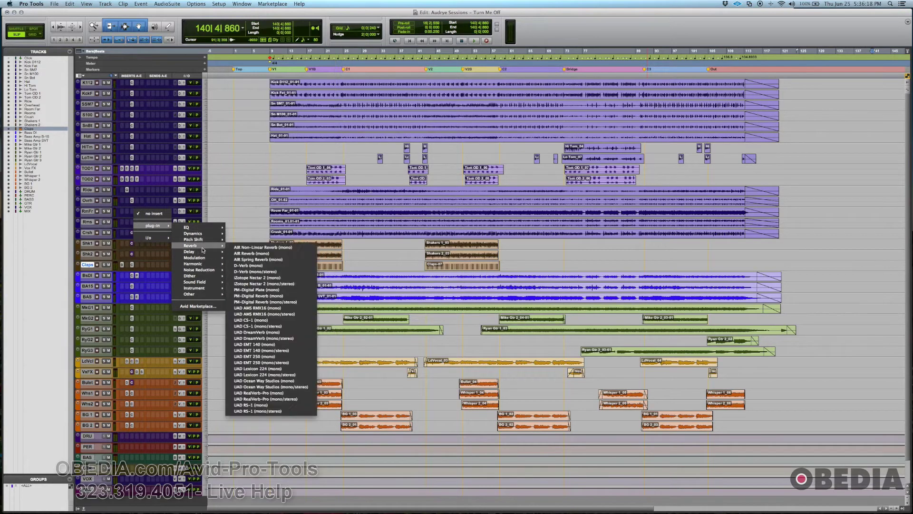
key("Escape")
Set Organize Plug-In Menus By to Category & Manufacturer in the Display preferences
left_click(55, 4)
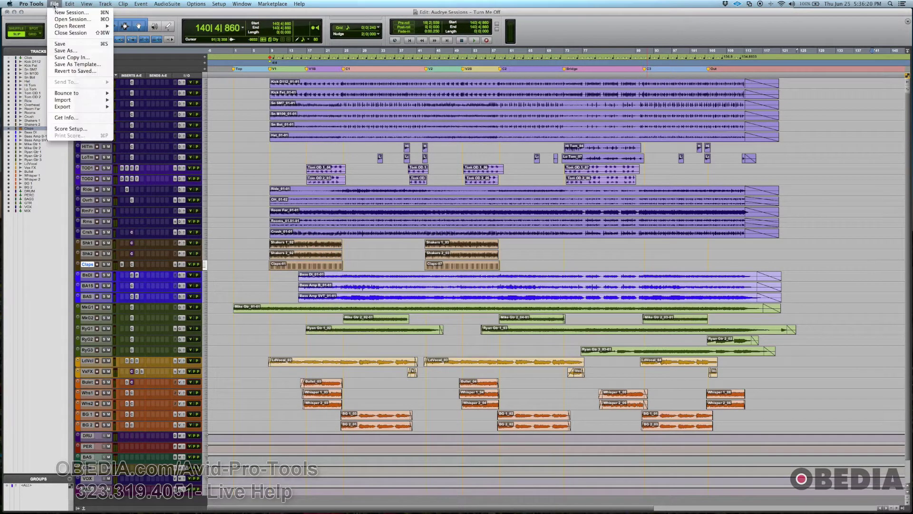
left_click(39, 23)
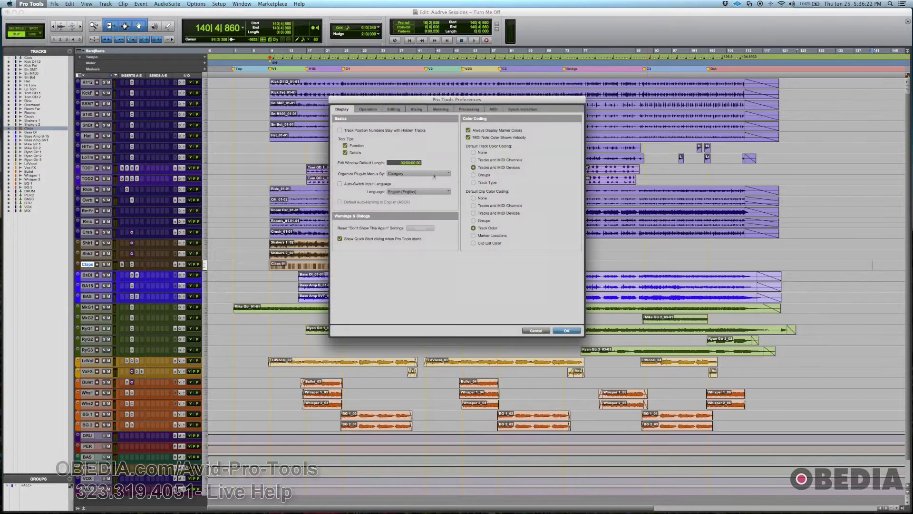
left_click(435, 176)
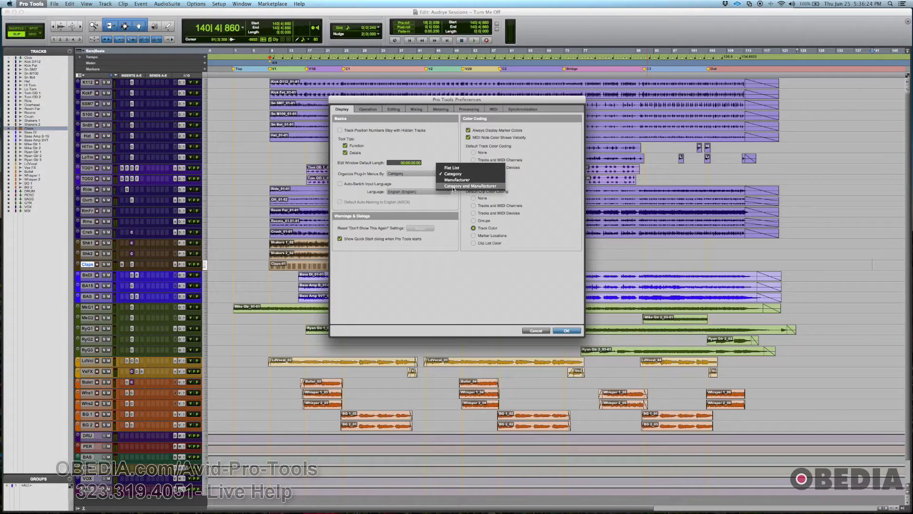
left_click(453, 186)
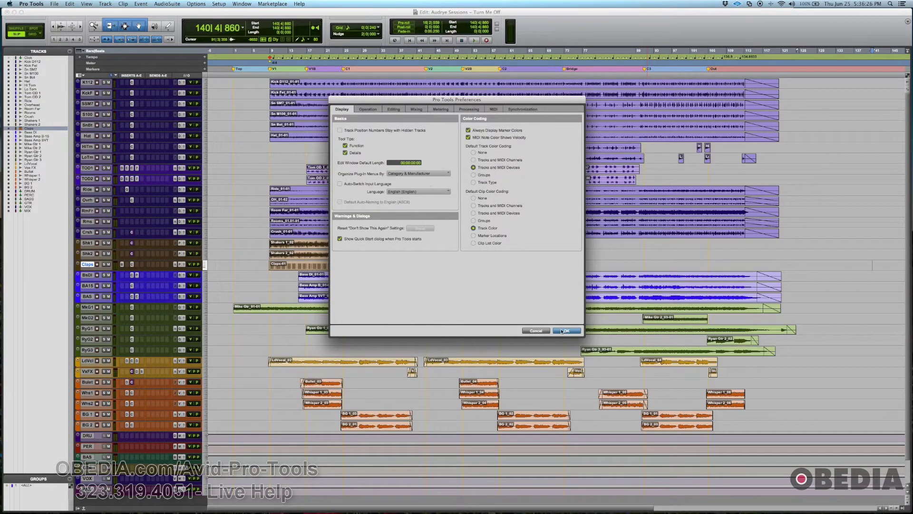
left_click(562, 331)
Browse the RmFr insert's manufacturer and category groups, closing the menu without inserting anything
left_click(139, 214)
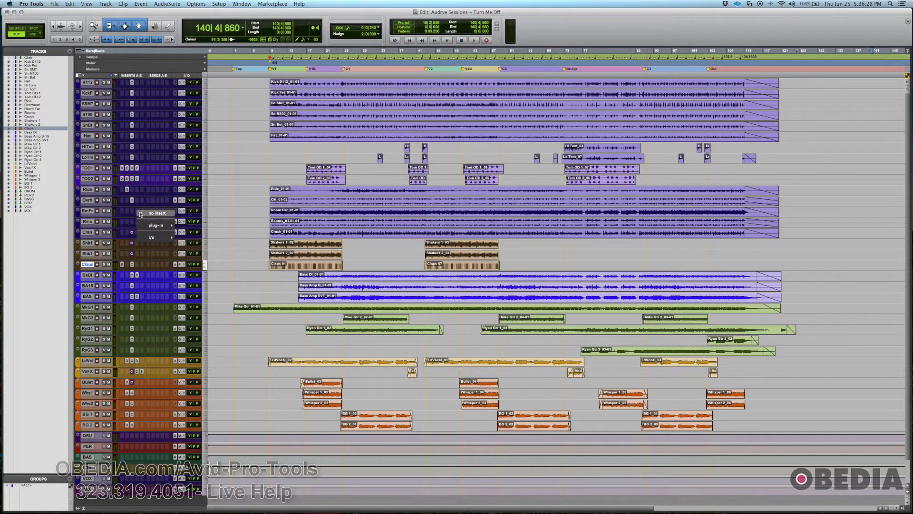
mouse_move(155, 225)
mouse_move(216, 319)
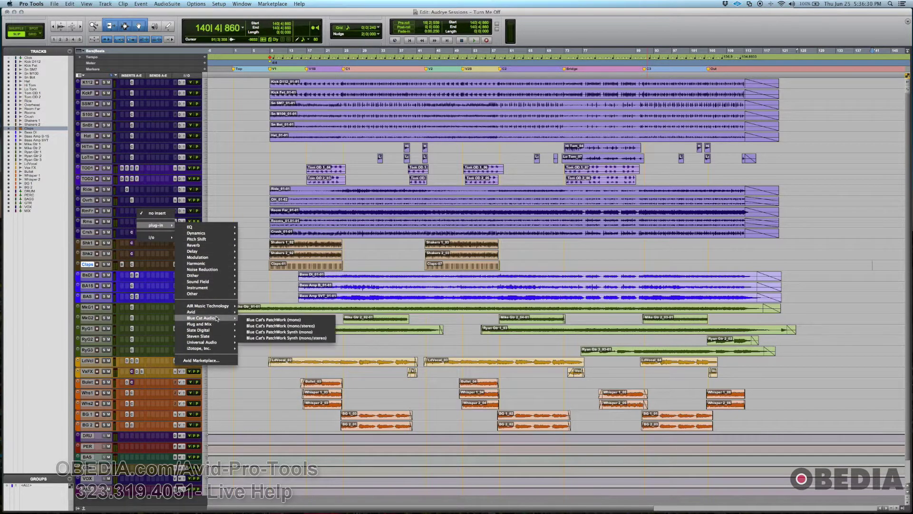
mouse_move(222, 343)
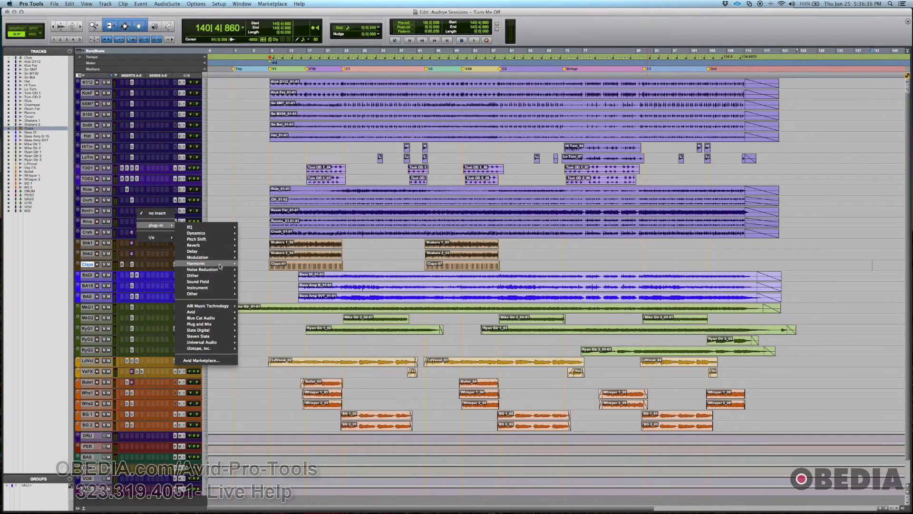
mouse_move(214, 255)
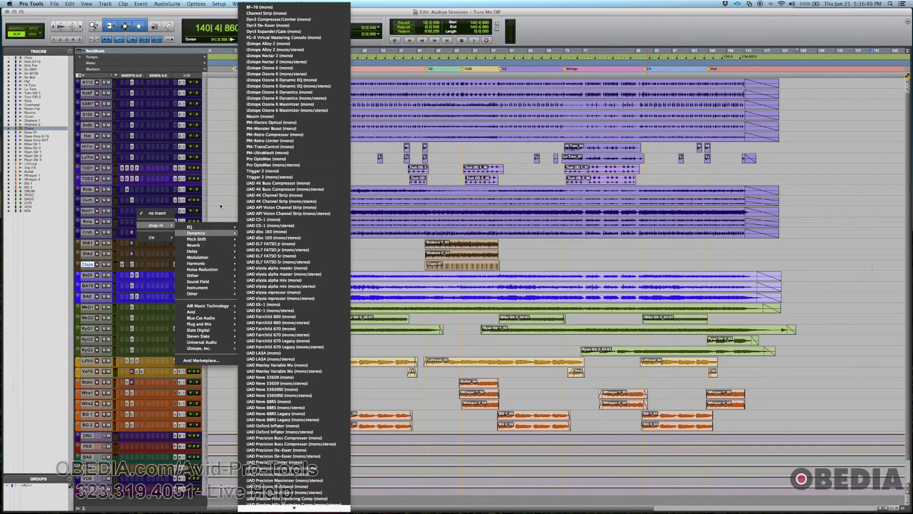
left_click(219, 206)
left_click(54, 4)
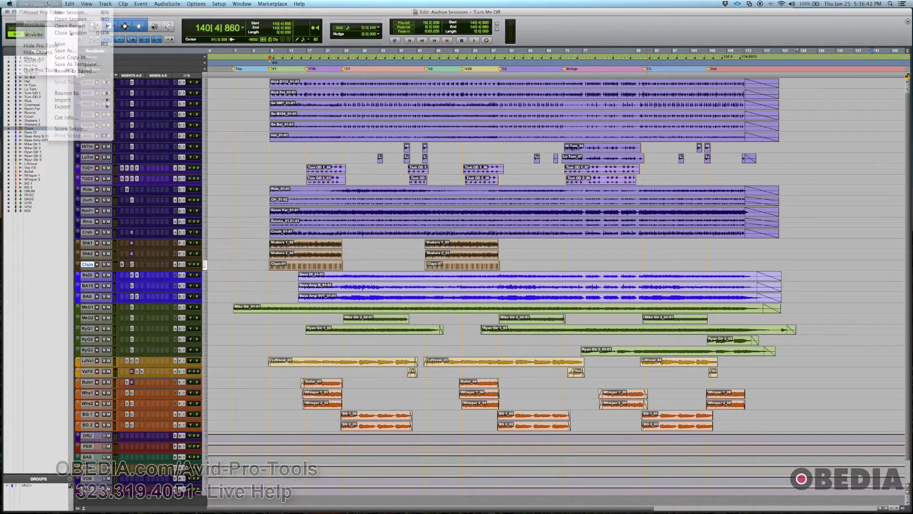
Uncheck Always Display Marker Colors under Color Coding and confirm with OK
left_click(38, 24)
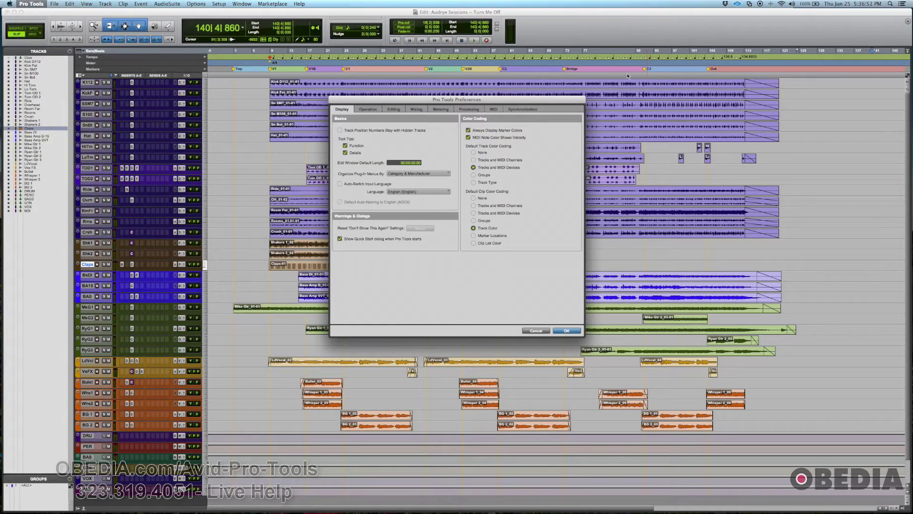
left_click(488, 131)
left_click(566, 331)
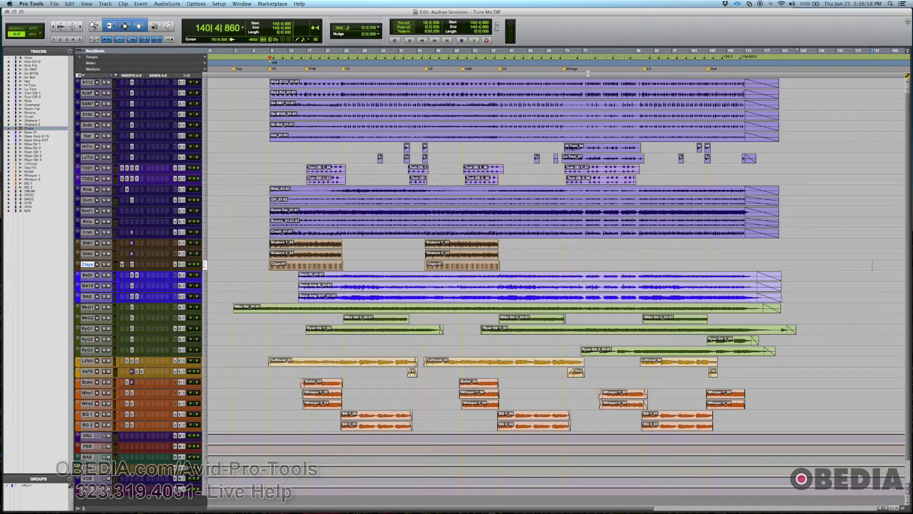
Re-check Always Display Marker Colors on the Display tab and confirm with OK
left_click(31, 4)
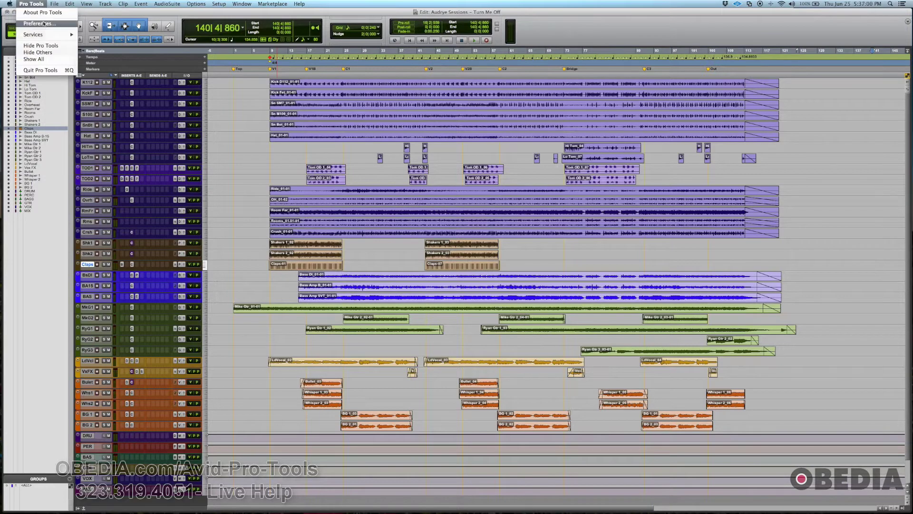
left_click(34, 24)
left_click(497, 131)
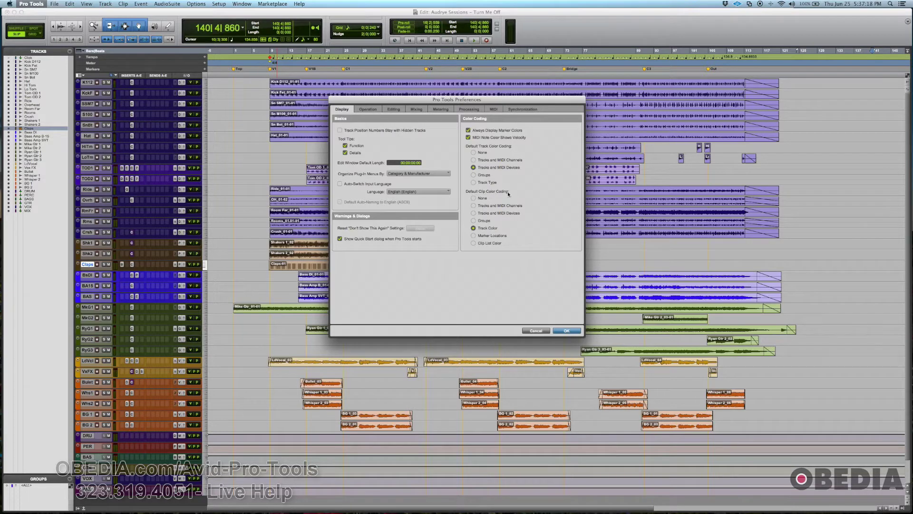
left_click(565, 331)
Colour the LoTm track red in the Color Palette, then change it to a dark swatch
double_click(78, 161)
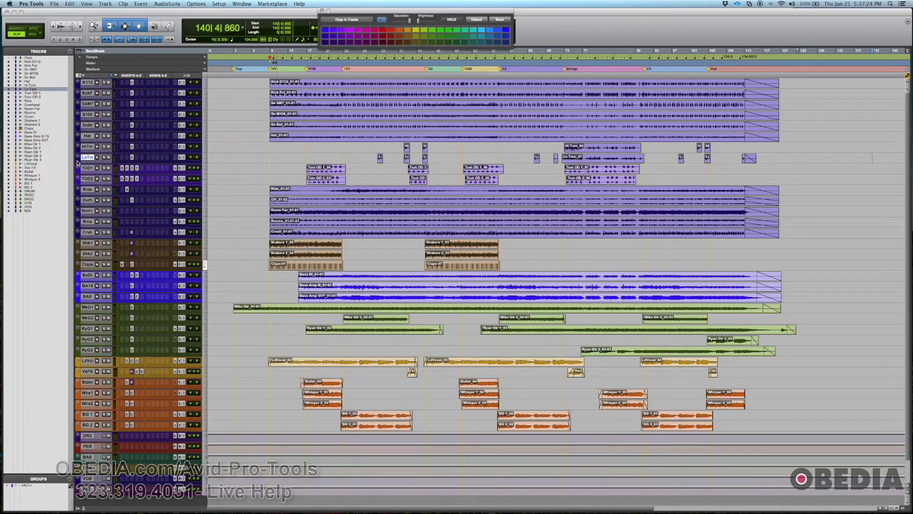
left_click(382, 29)
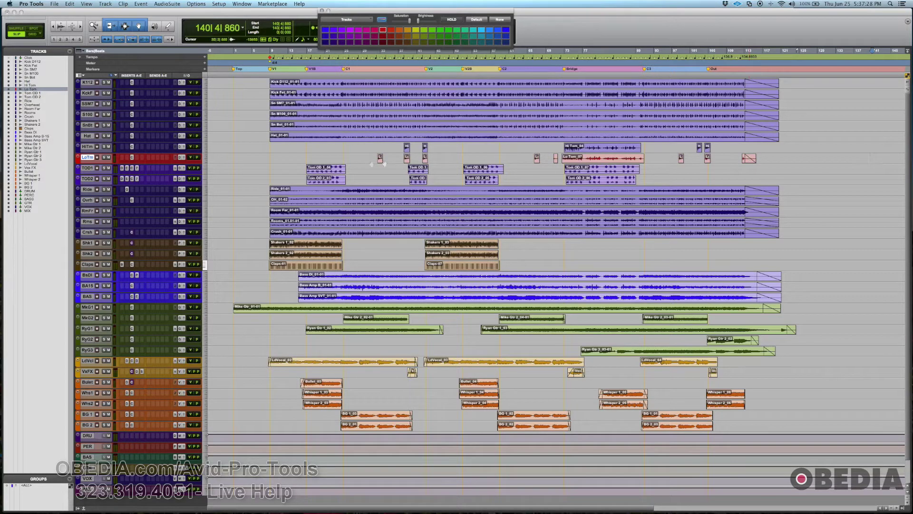
left_click(334, 43)
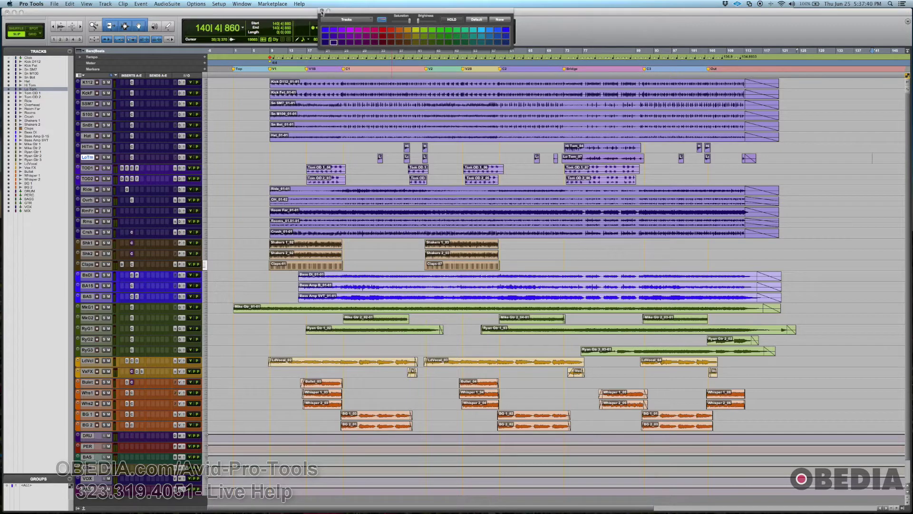
left_click(322, 11)
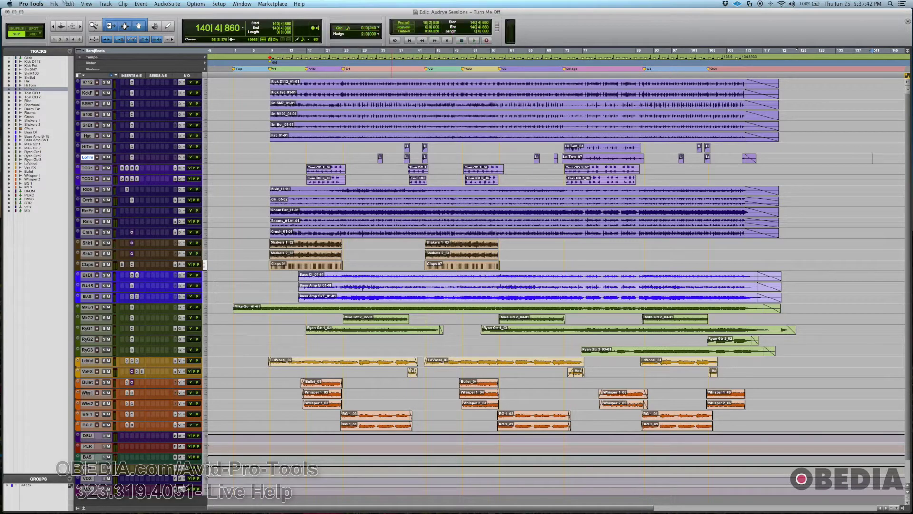
left_click(31, 4)
left_click(33, 24)
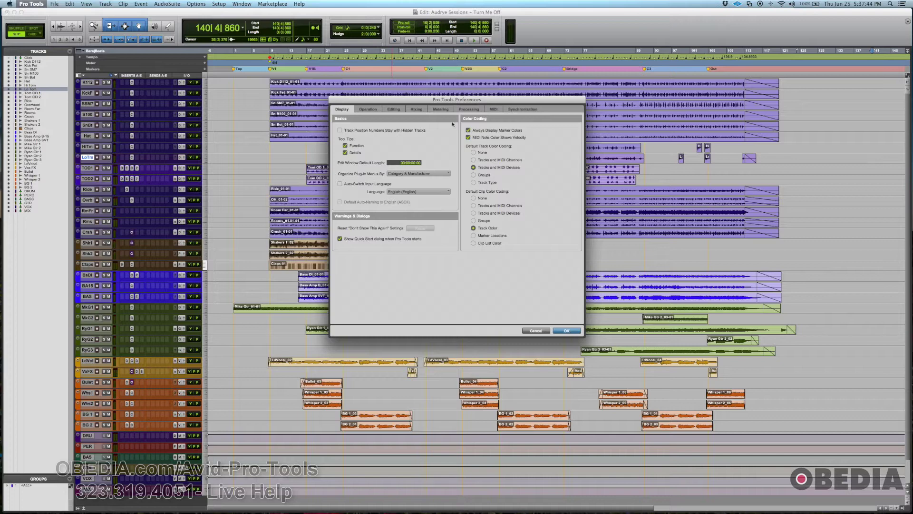
left_click(474, 113)
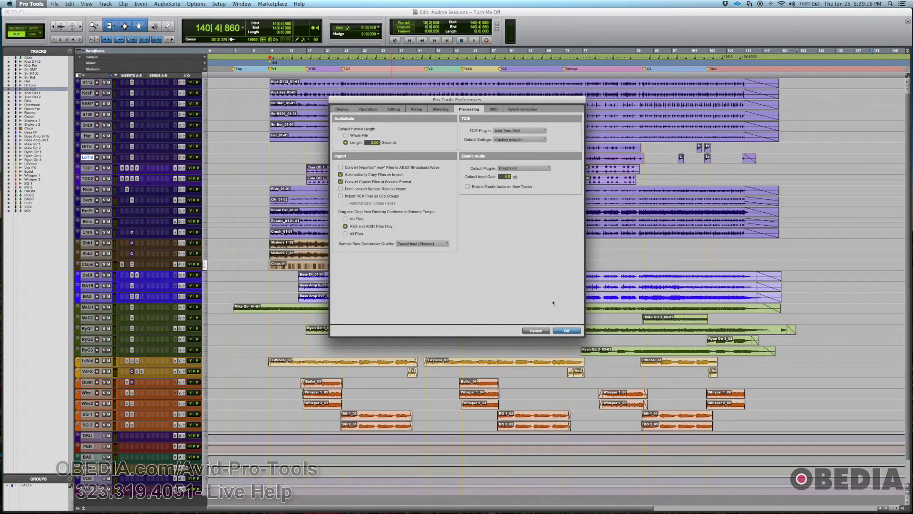
left_click(566, 332)
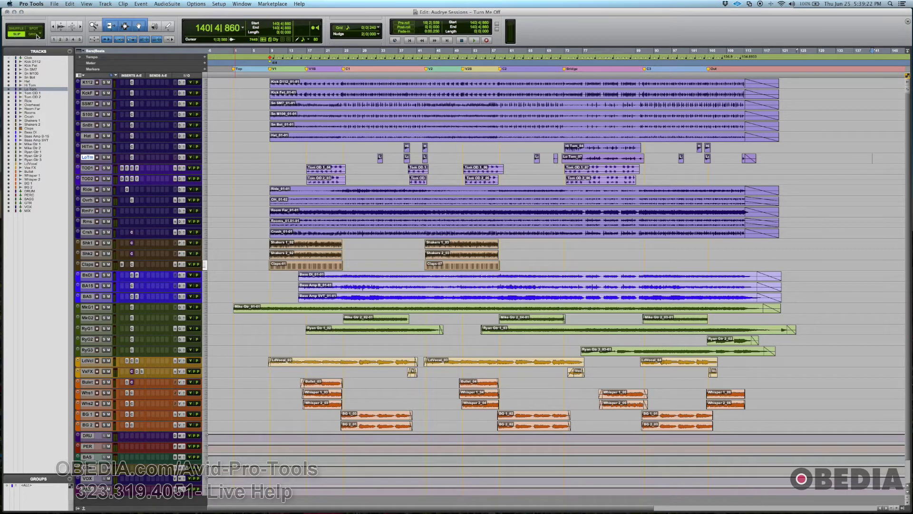
Select bars 11 to 36 across all tracks with Grid mode enabled
left_click(17, 35)
left_click_drag(281, 72, 396, 78)
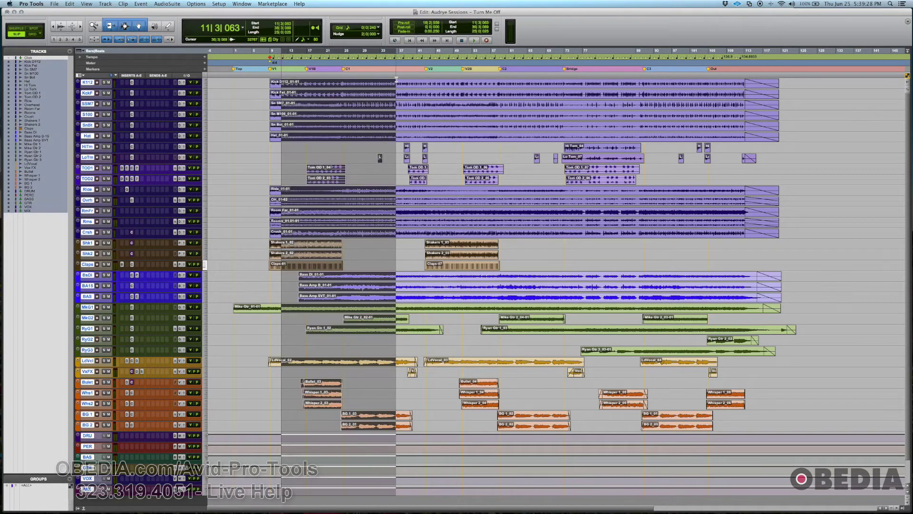
left_click(35, 34)
Try the Trim and Grabber tools, then restore the Smart Tool
left_click(110, 27)
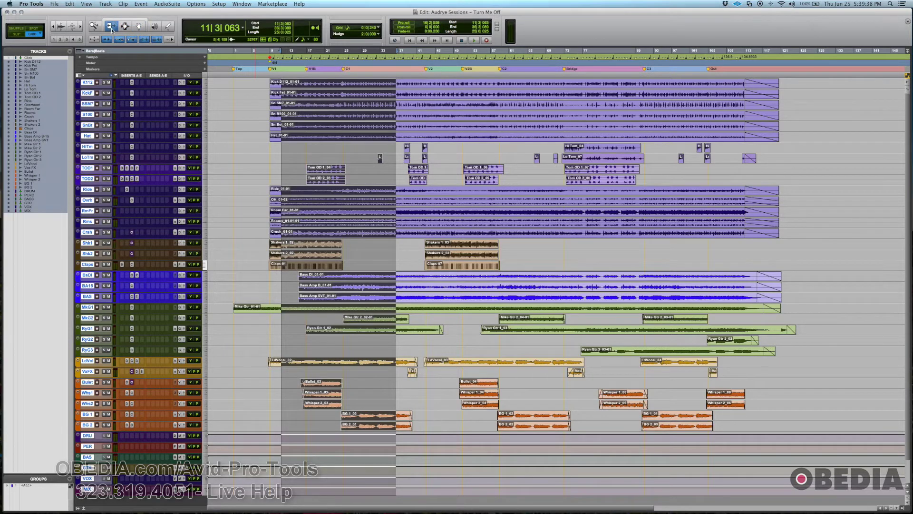
left_click(138, 29)
left_click(132, 23)
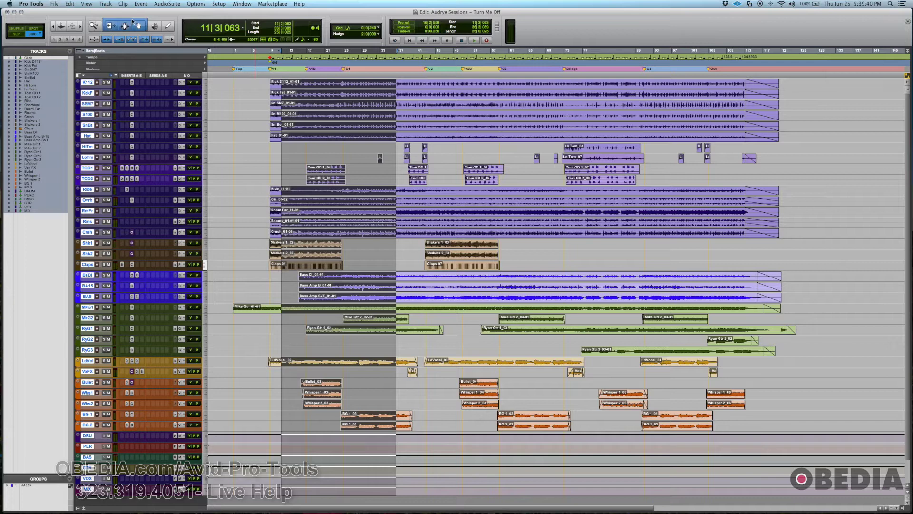
Toggle Insertion Follows Playback and place the insertion at bar 8 on the third guitar track
left_click(170, 40)
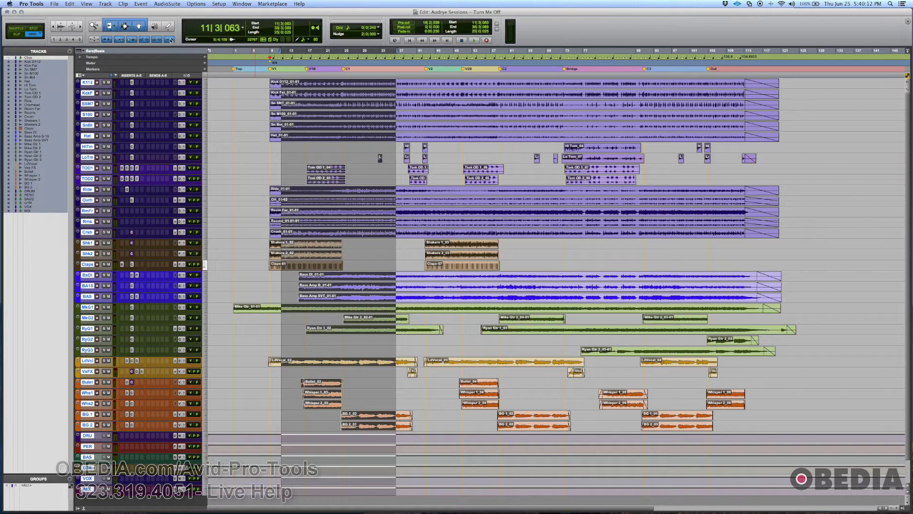
left_click(328, 79)
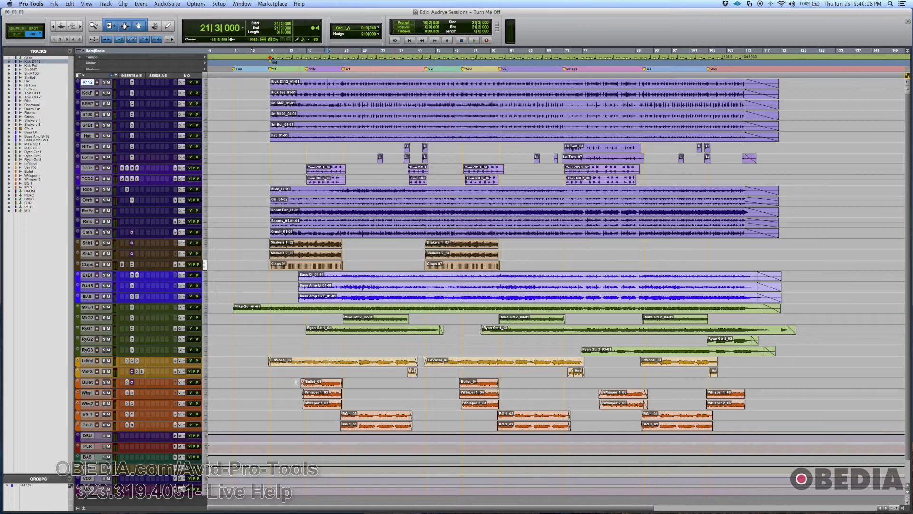
left_click(269, 351)
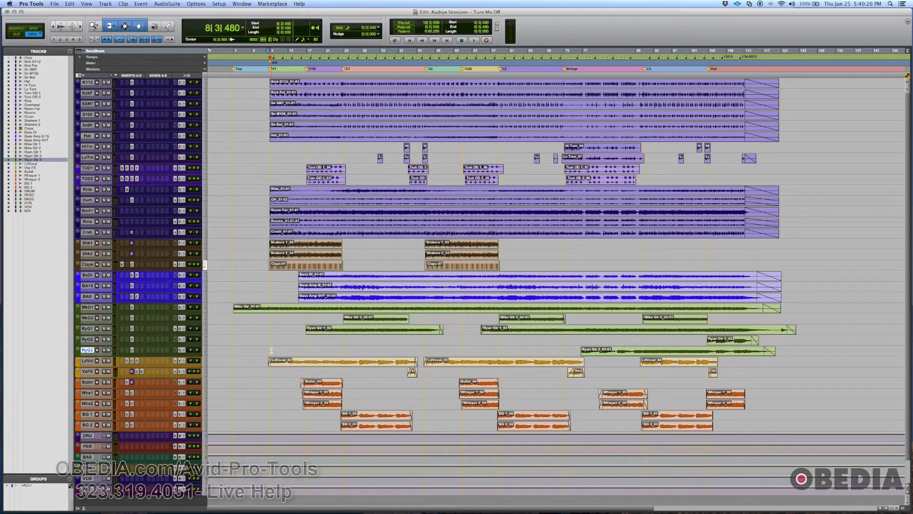
Play and stop repeatedly from bar 8 to test where the insertion point returns
key("space")
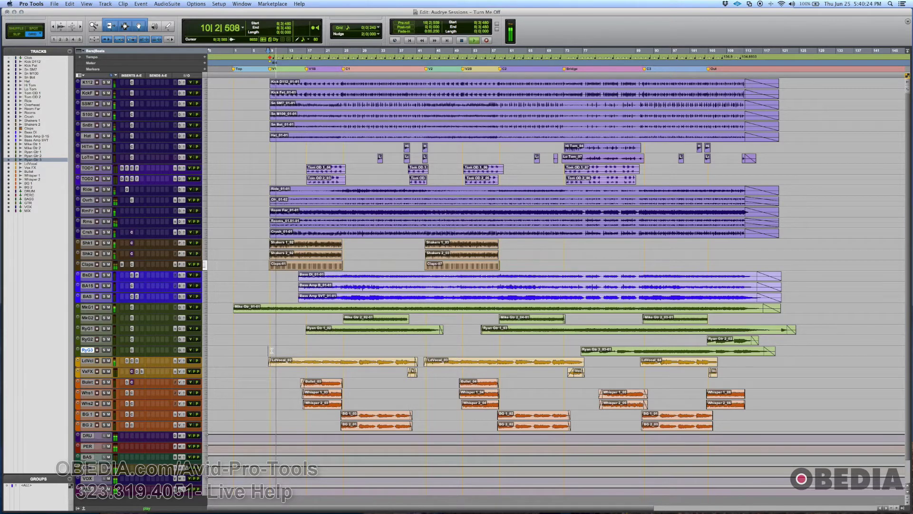
key("space")
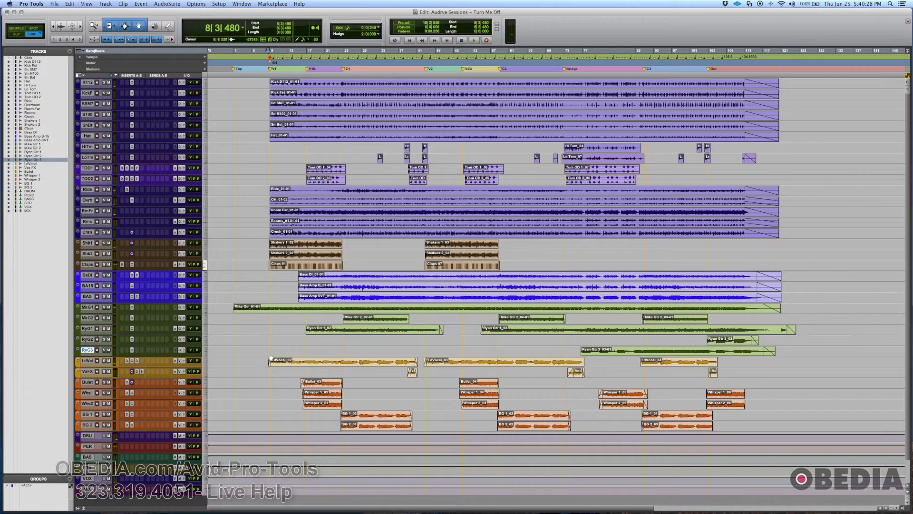
key("space")
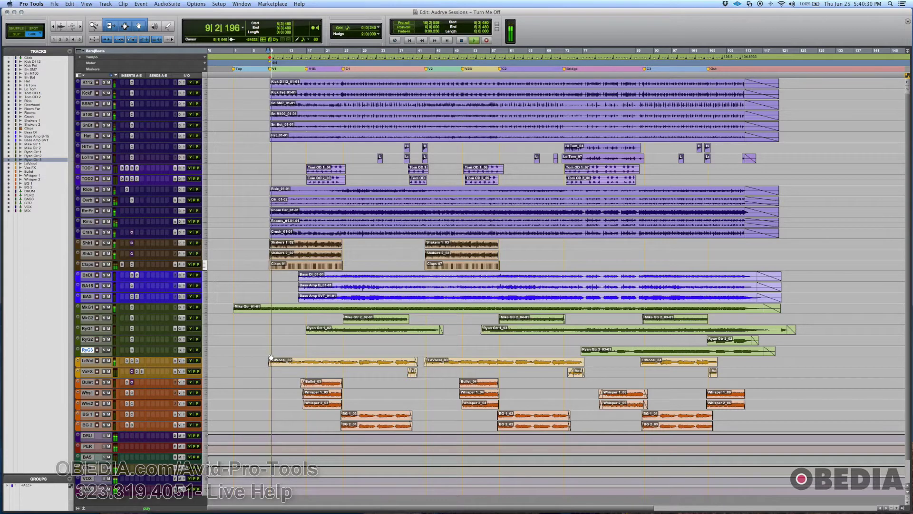
key("space")
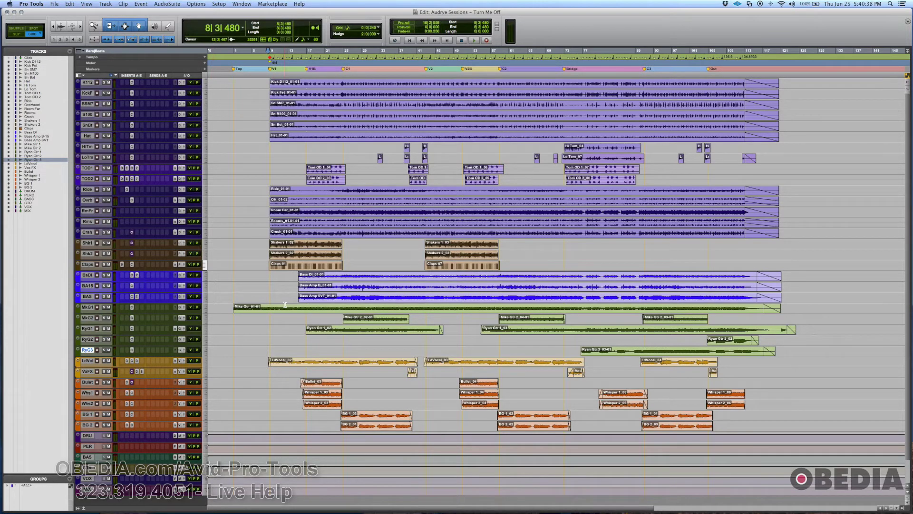
key("space")
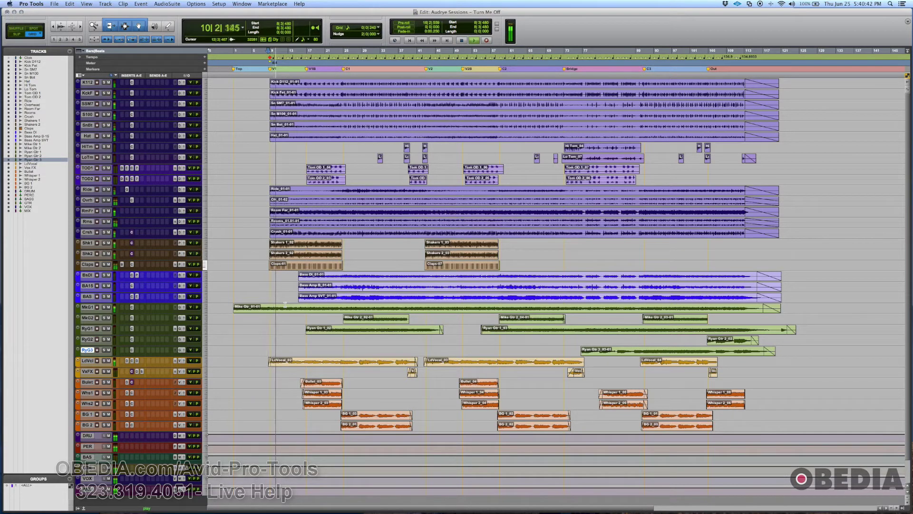
key("space")
key("space")
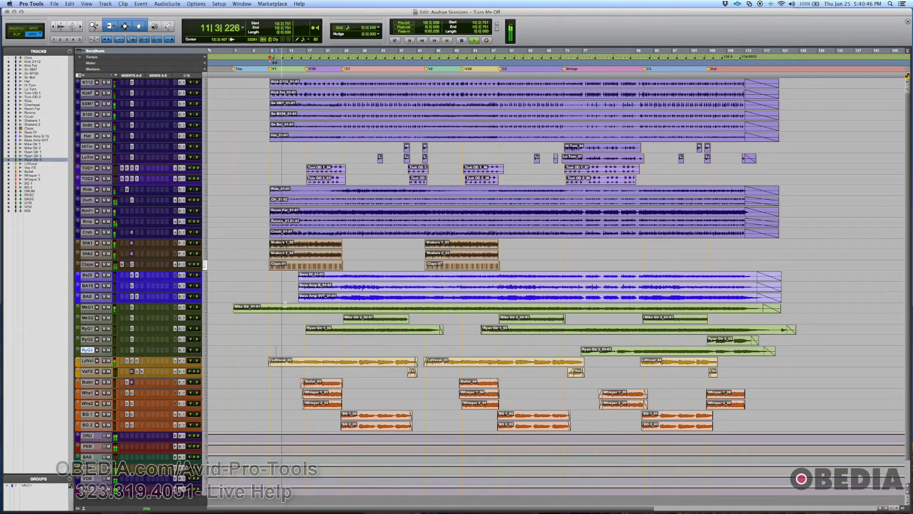
key("space")
scroll(284, 333, "right", 3)
scroll(285, 338, "left", 3)
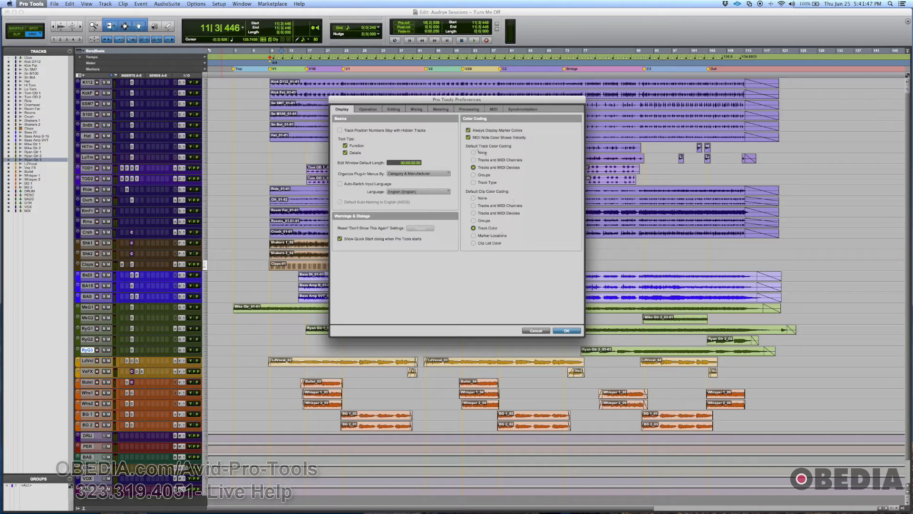
left_click(469, 110)
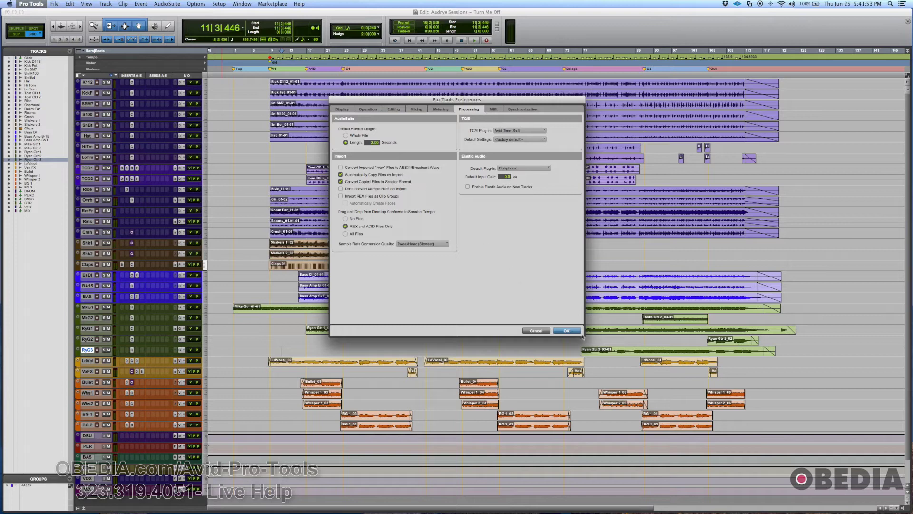
left_click(567, 330)
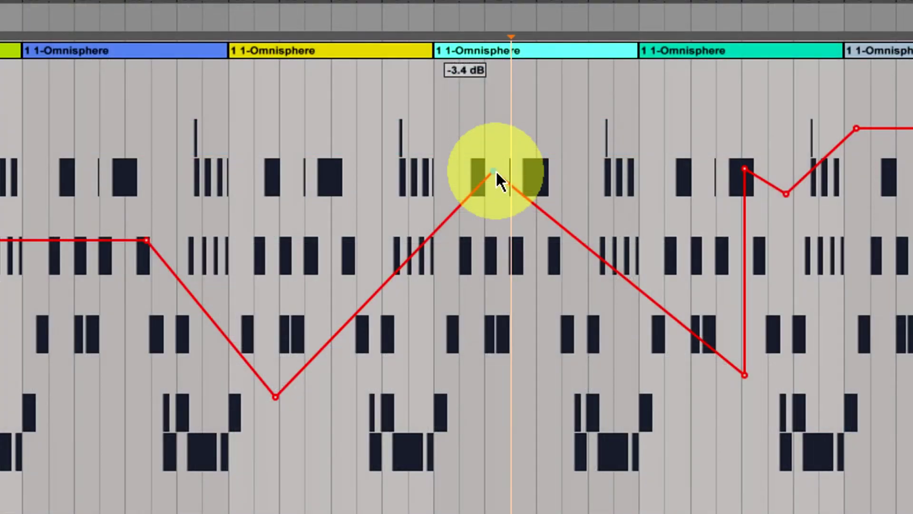
Lower the automation point to -3.7 dB, then scroll down the promo page
left_click_drag(496, 174, 494, 175)
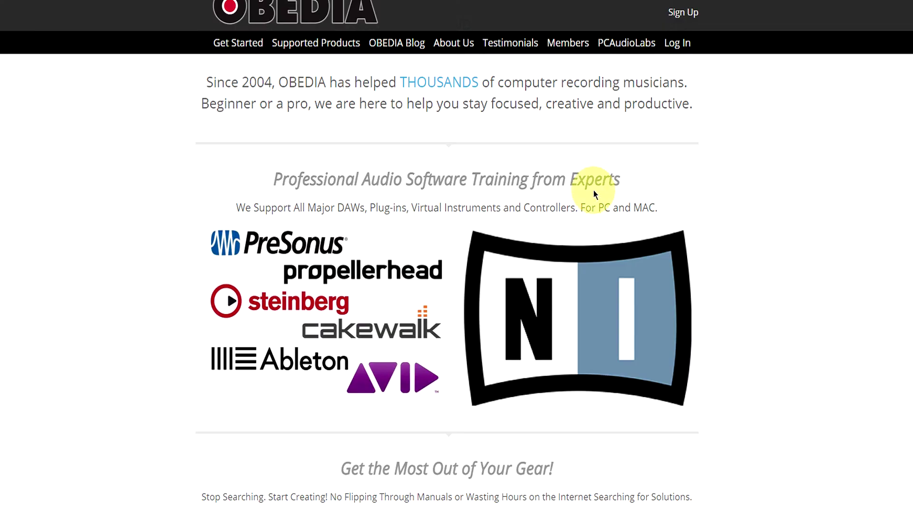
scroll(591, 190, "down", 10)
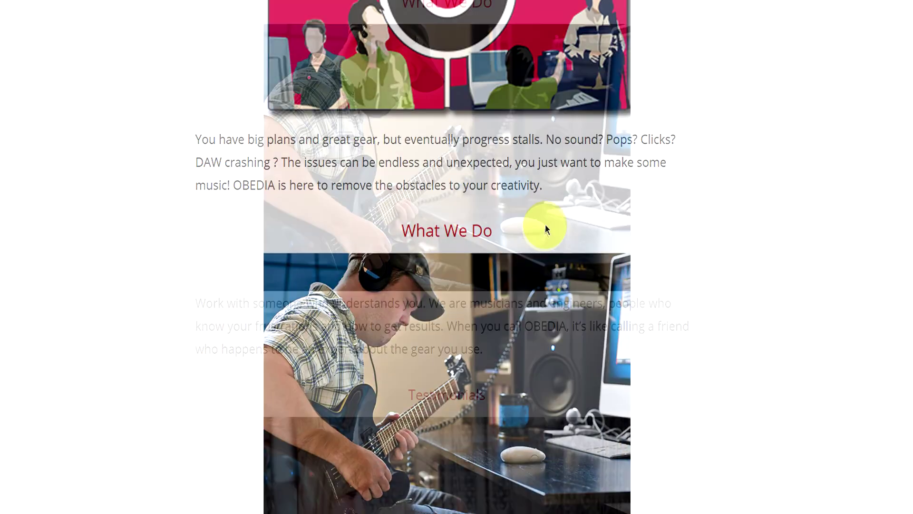